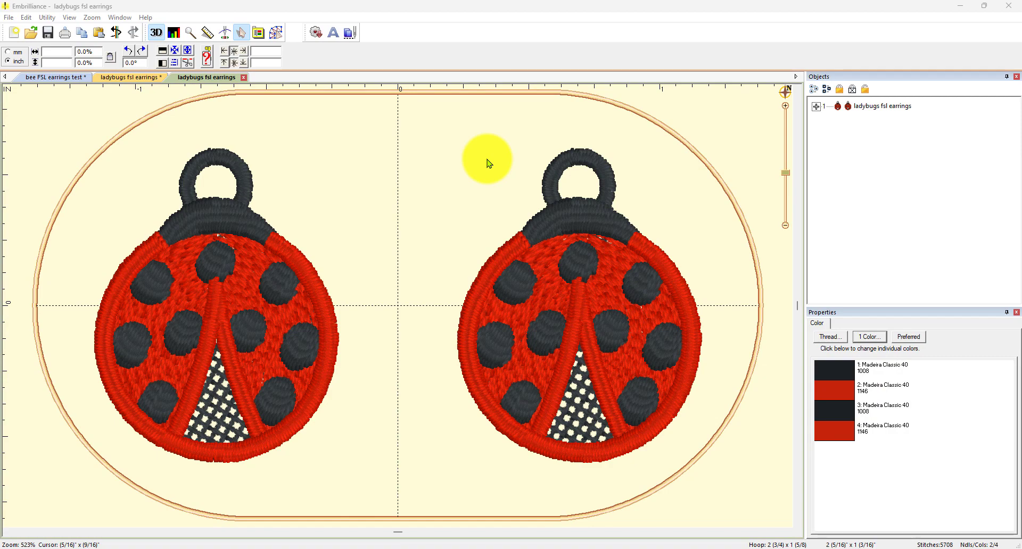
Compare the single-ladybug and earrings designs, then replay stitching up to the left ladybug's mesh.
left_click(130, 78)
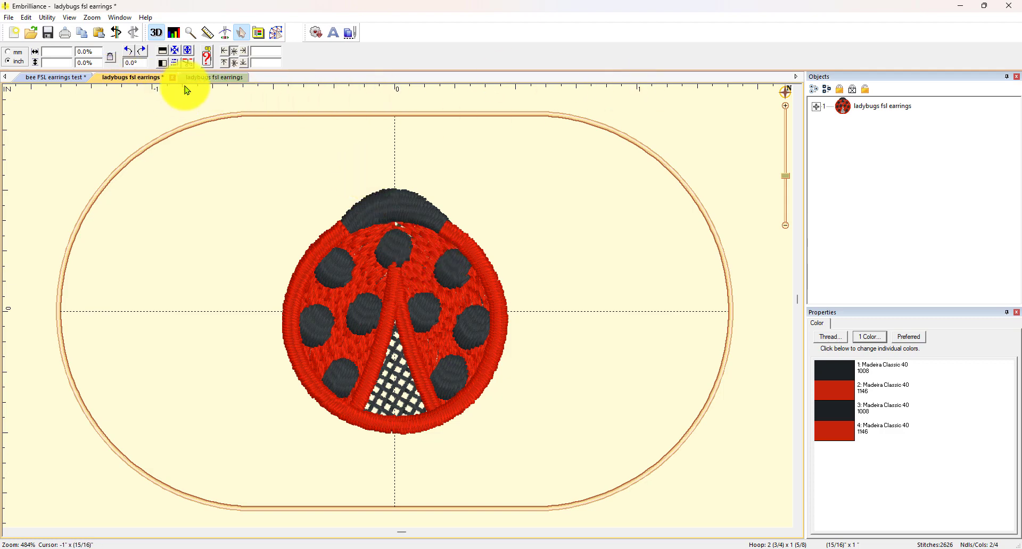
left_click(218, 78)
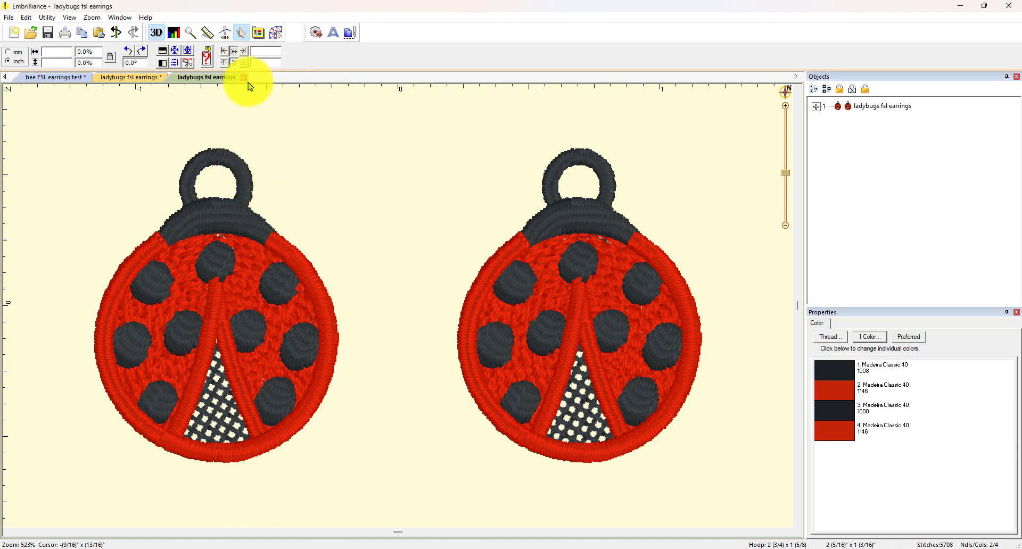
left_click(227, 37)
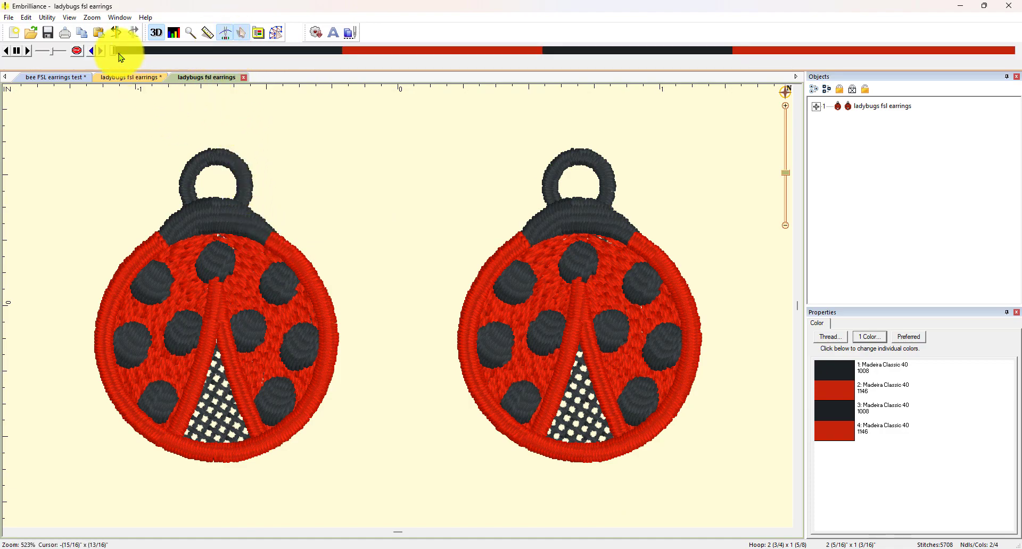
mouse_move(115, 55)
left_mouse_down()
mouse_move(245, 54)
mouse_move(438, 95)
mouse_move(193, 73)
mouse_move(114, 50)
mouse_move(124, 63)
mouse_move(203, 69)
mouse_move(192, 66)
left_mouse_up()
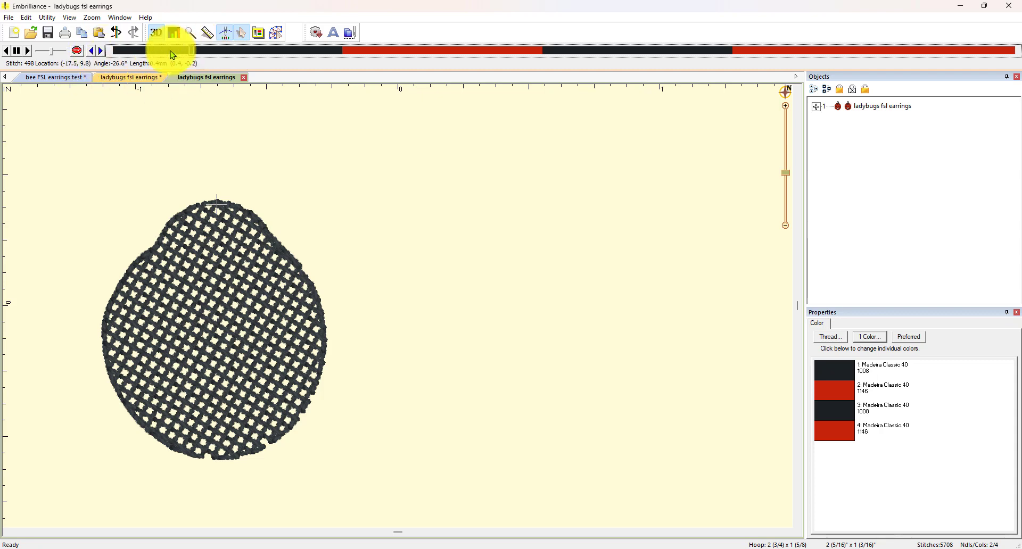
Insert a colour change at the loop's first stitch using green Madeira Rayon 240 (1046).
left_click(101, 55)
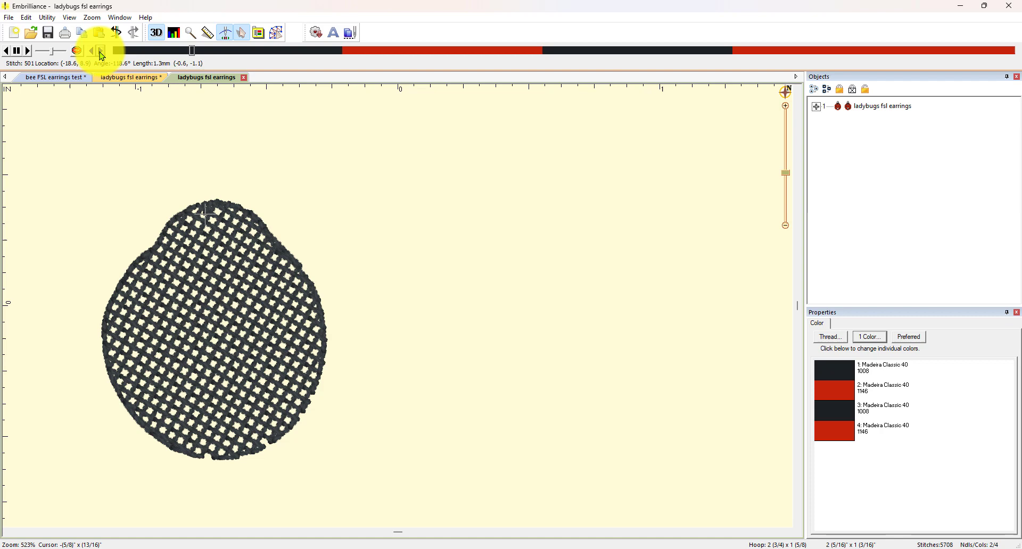
left_click(101, 54)
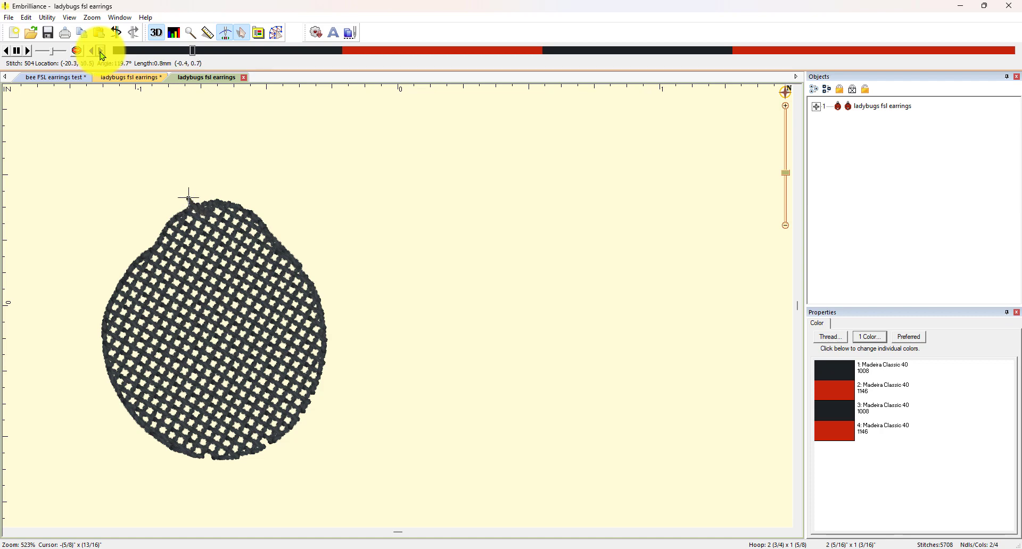
left_click(92, 56)
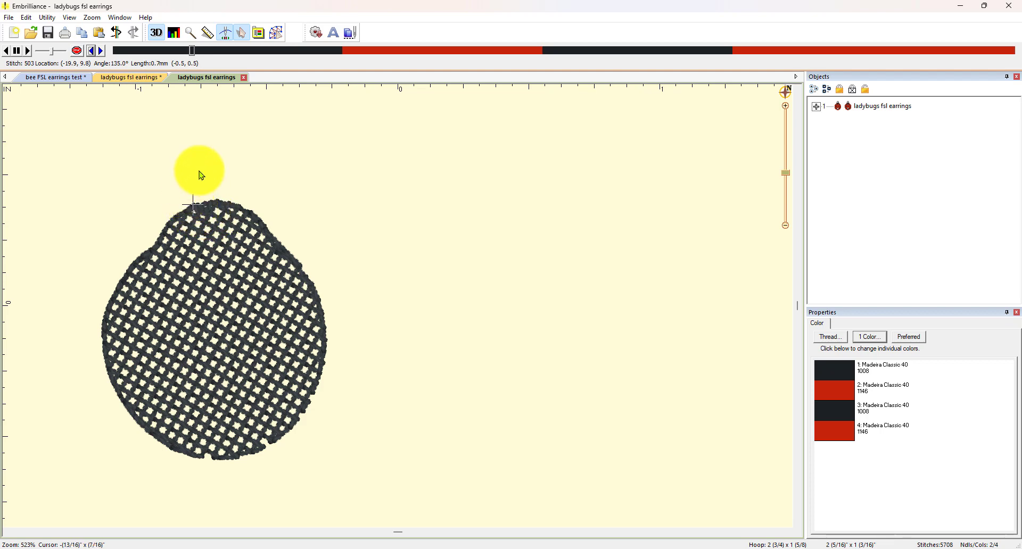
left_click(77, 53)
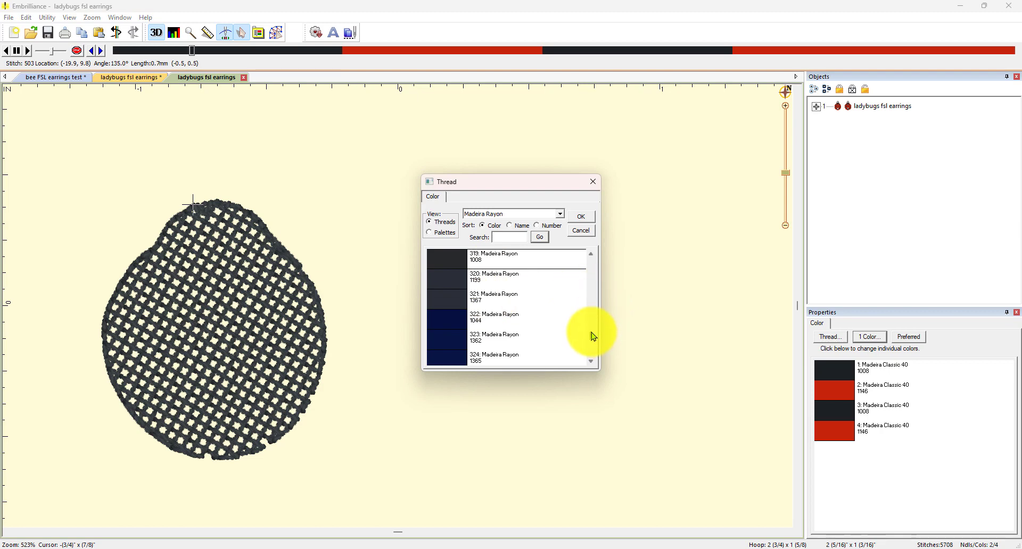
left_click_drag(593, 337, 591, 320)
left_click(455, 260)
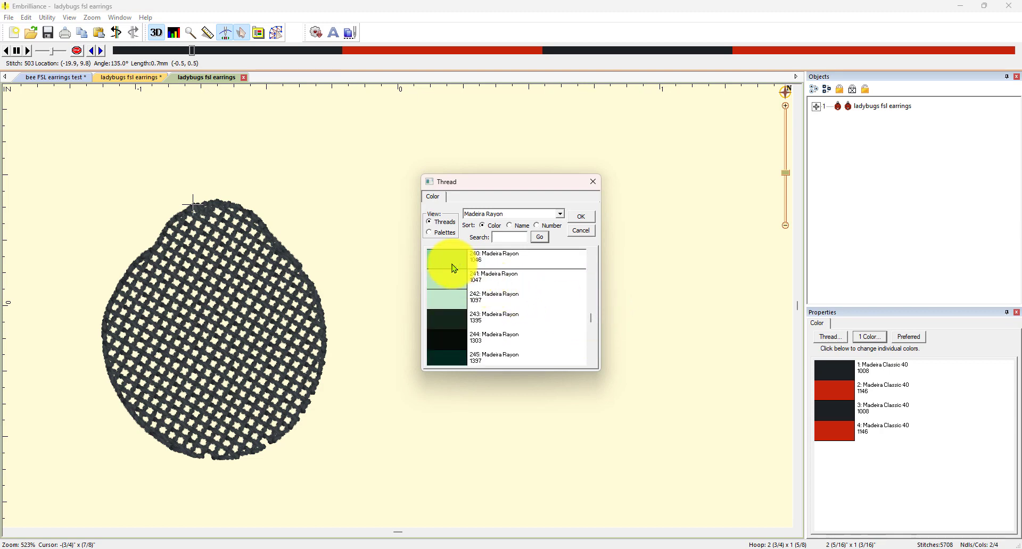
left_click(582, 217)
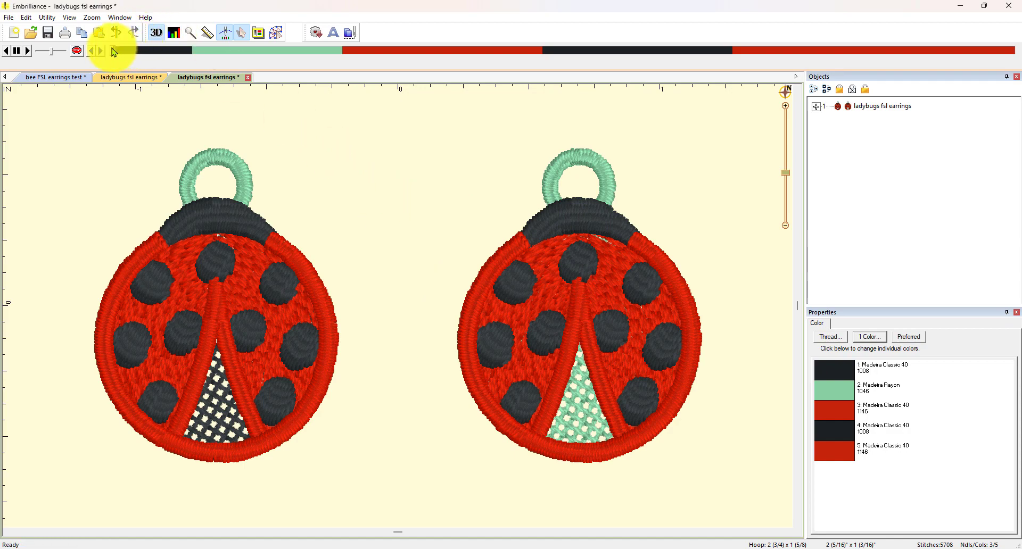
Add a colour break at the start of the right body fill, assigning the existing green 1046.
mouse_move(114, 51)
left_mouse_down()
mouse_move(242, 69)
mouse_move(475, 72)
mouse_move(442, 77)
left_mouse_up()
left_click(92, 52)
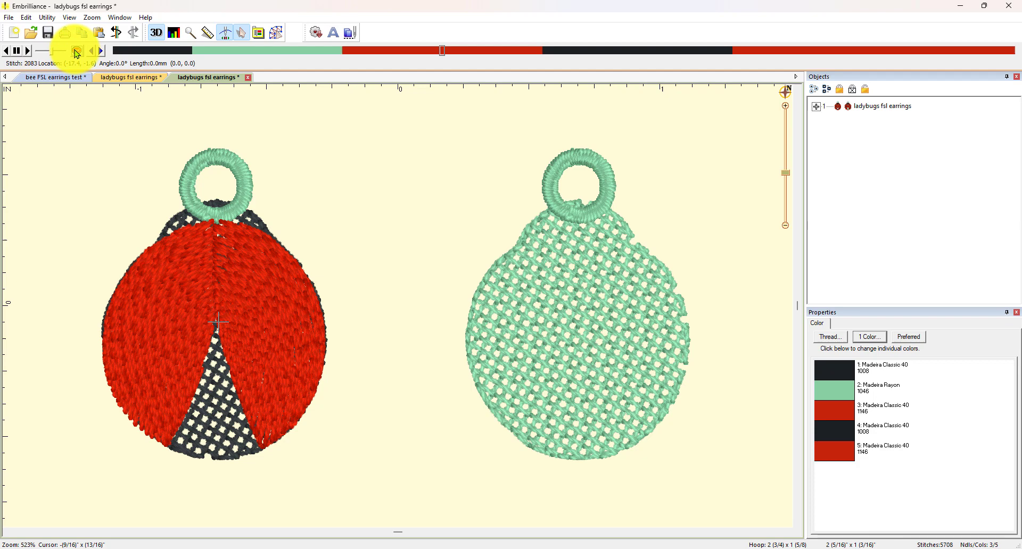
left_click(77, 52)
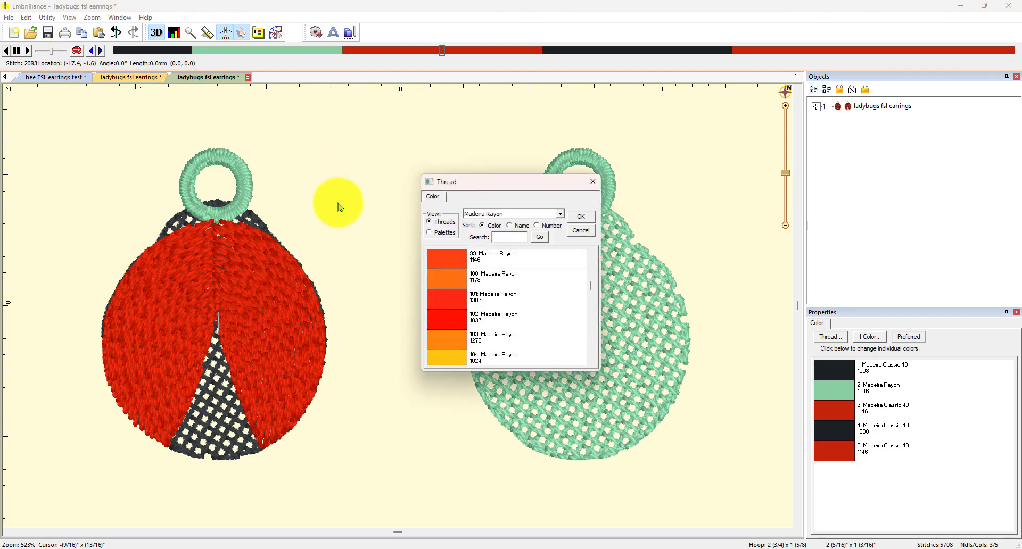
left_click(430, 232)
left_click(580, 220)
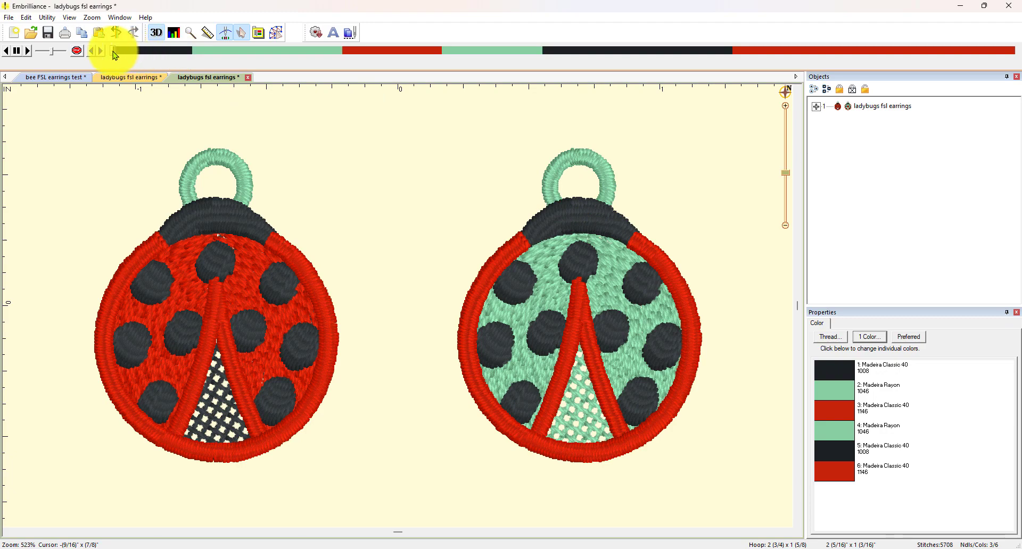
Add a green 1046 colour break at the right ladybug's spots and head band, then replay the design.
mouse_move(114, 52)
left_mouse_down()
mouse_move(355, 71)
mouse_move(659, 67)
mouse_move(640, 69)
left_mouse_up()
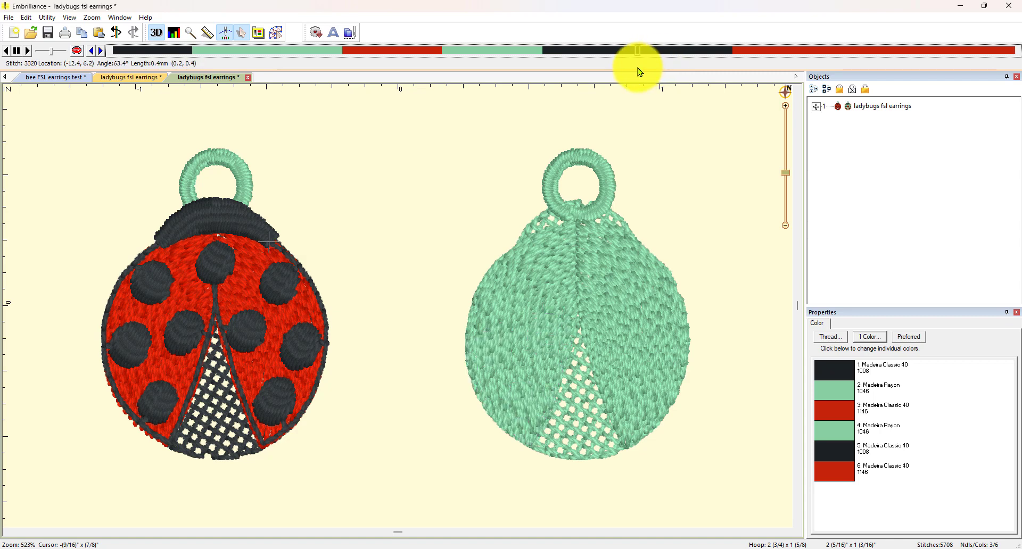
left_click(102, 52)
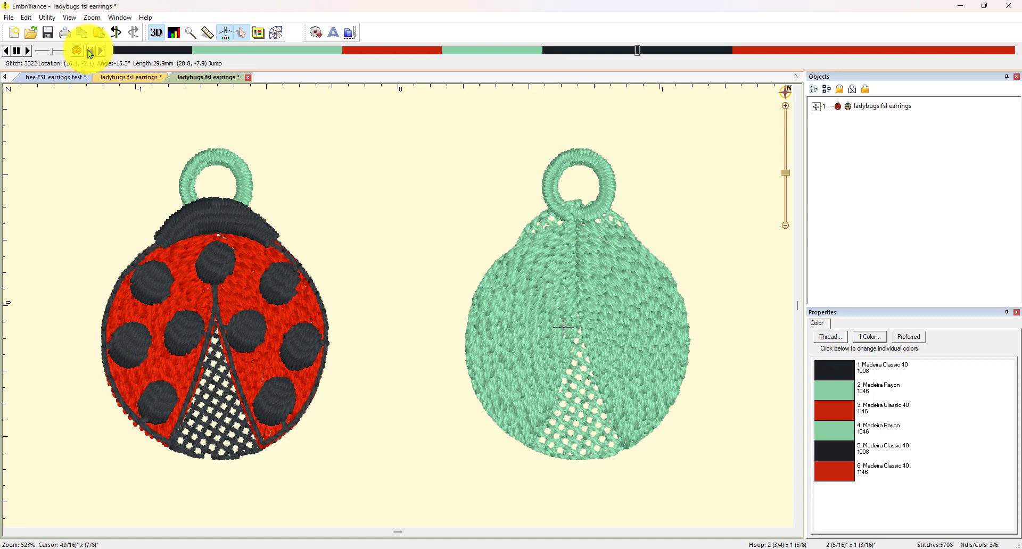
left_click(77, 52)
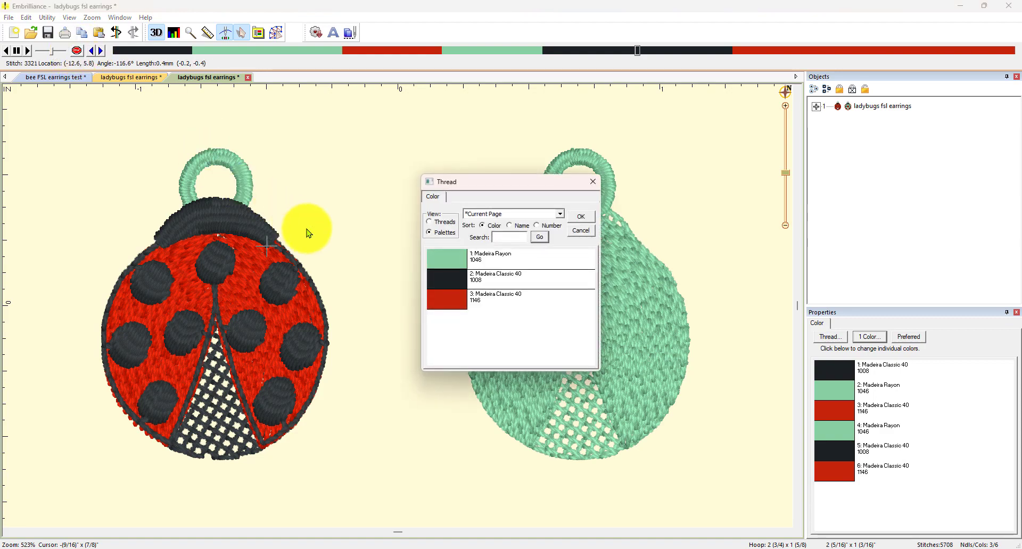
left_click(581, 217)
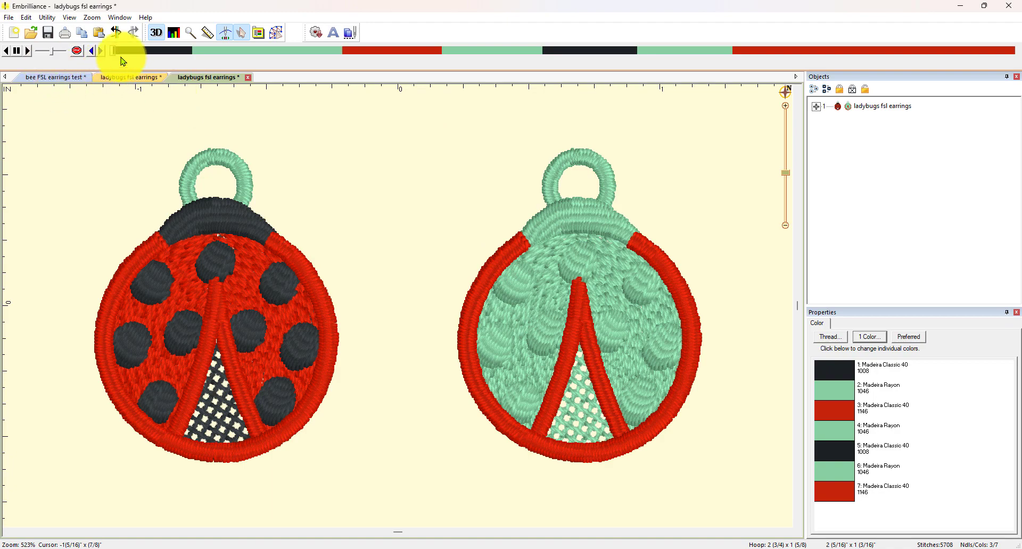
mouse_move(114, 53)
left_mouse_down()
mouse_move(145, 53)
mouse_move(212, 84)
mouse_move(345, 97)
mouse_move(573, 103)
mouse_move(718, 124)
mouse_move(794, 113)
left_mouse_up()
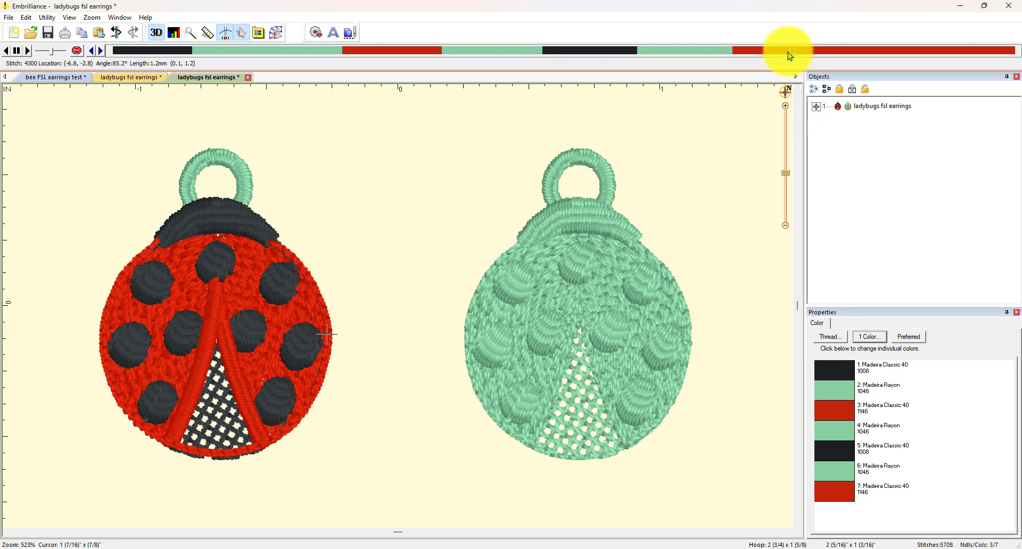
Add an eighth green 1046 colour stop for the right ladybug's outline and wing lines.
left_click_drag(795, 55, 875, 60)
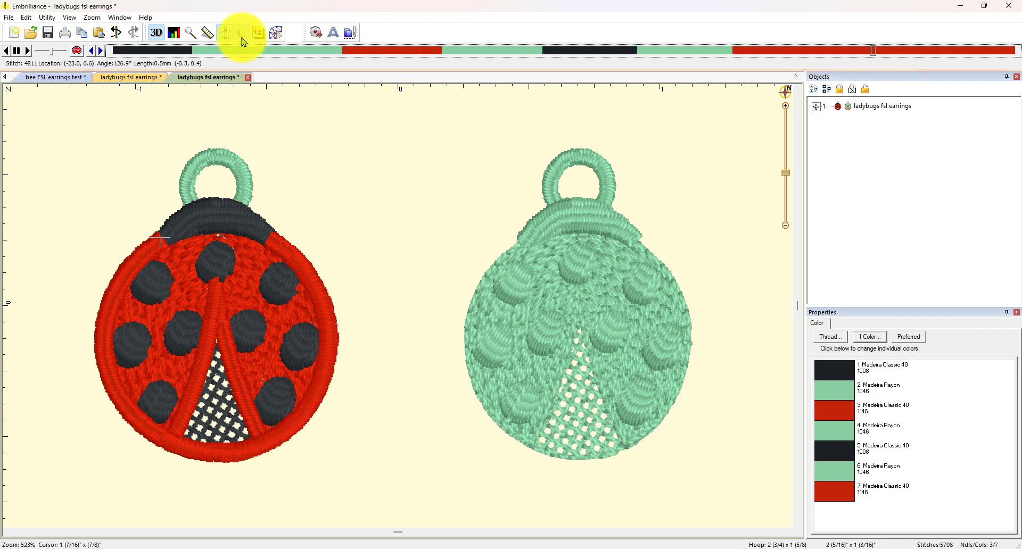
left_click(102, 54)
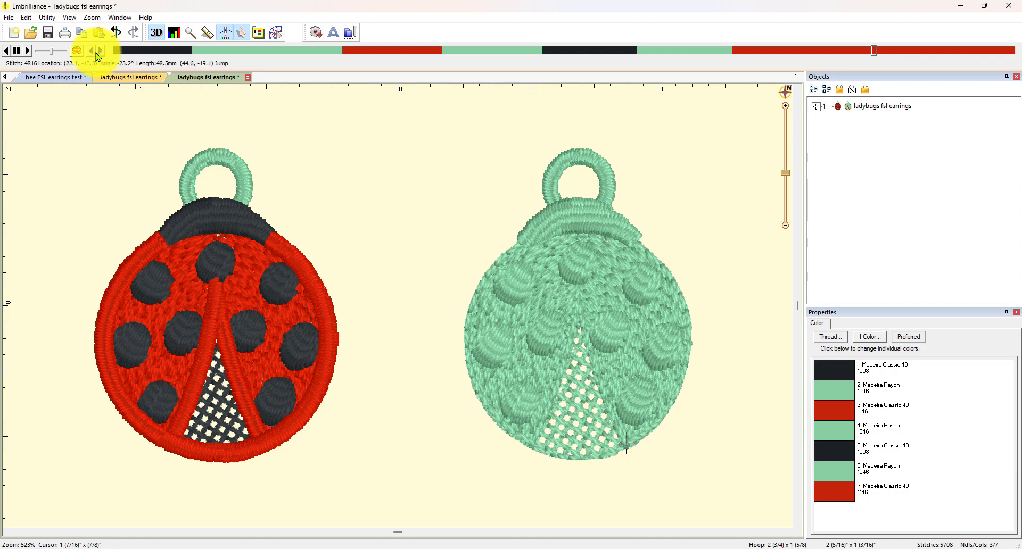
double_click(91, 53)
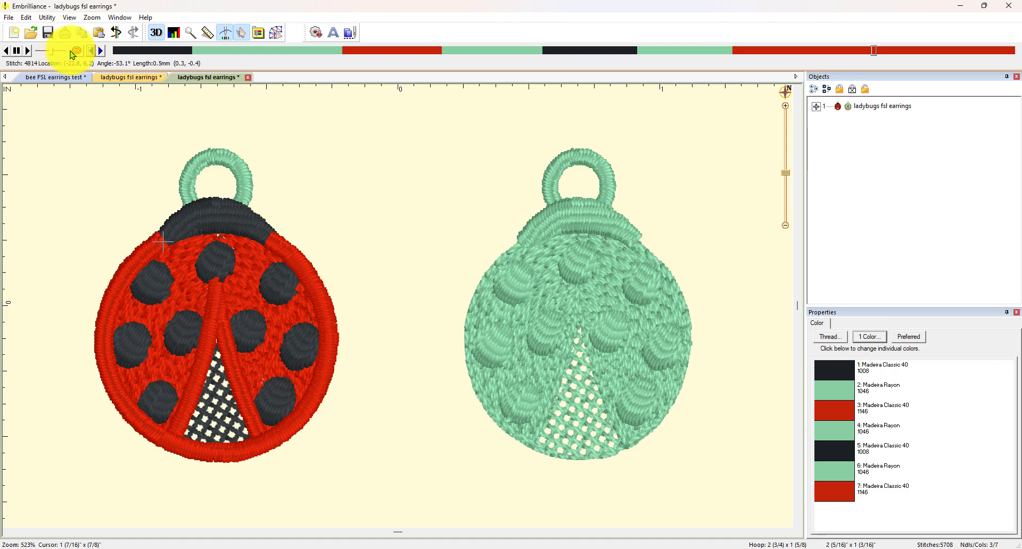
left_click(79, 53)
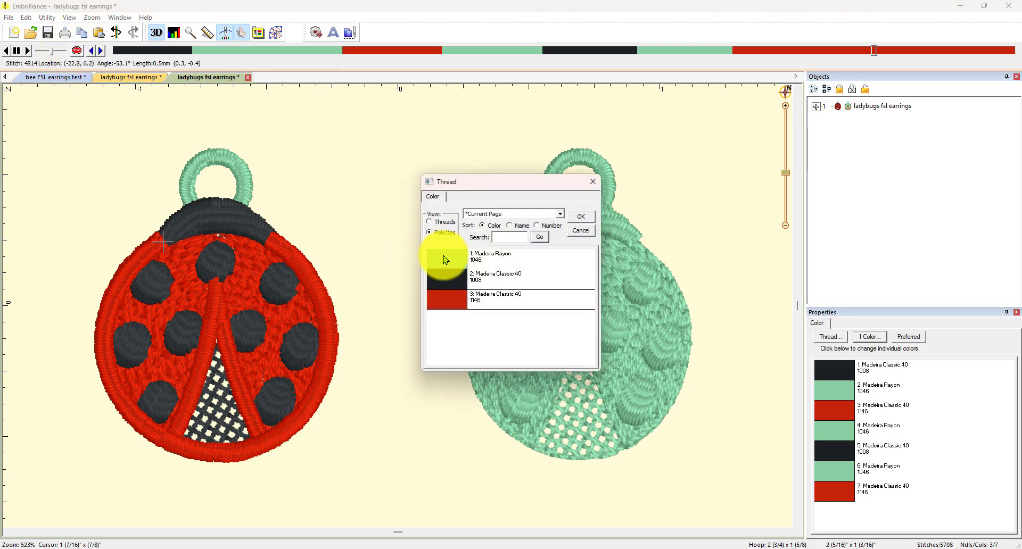
left_click(584, 217)
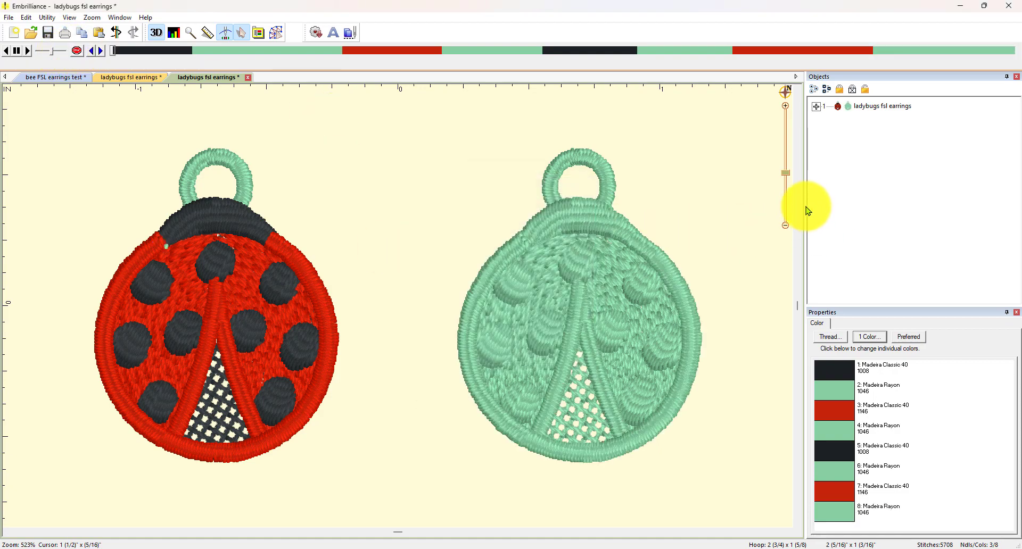
Delete the three green Rayon 1046 blocks (loop, fill, spots) and replay the remaining ladybug.
left_click(817, 108)
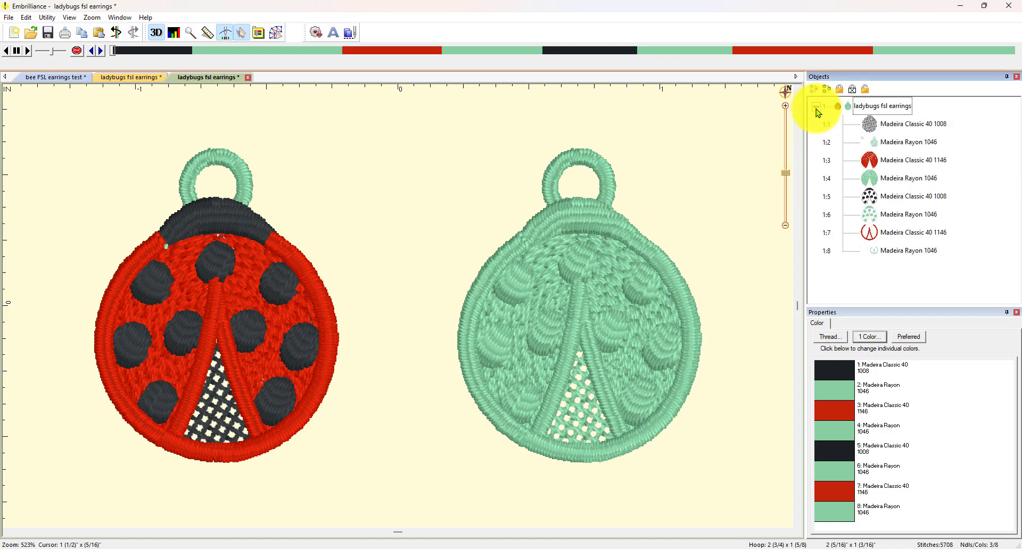
left_click(892, 144)
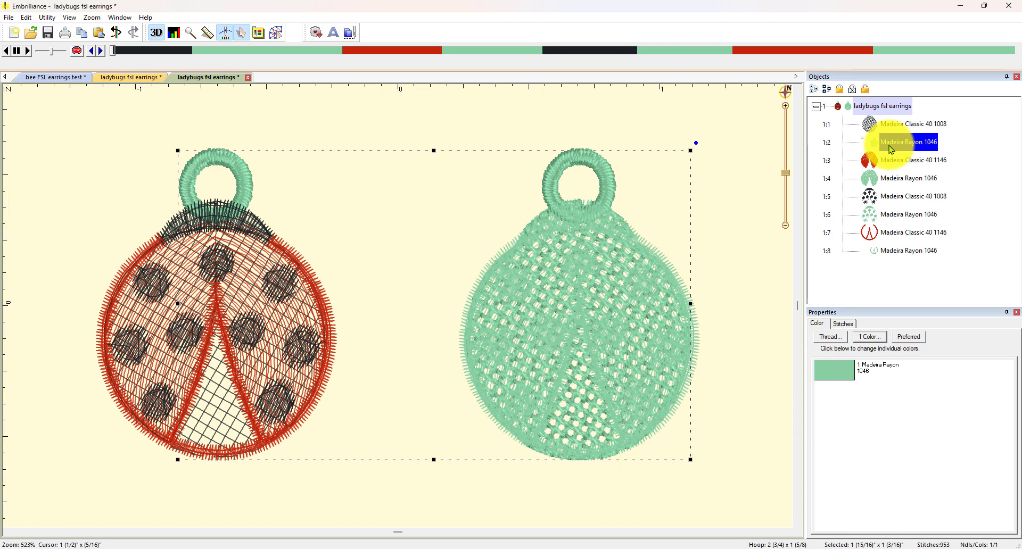
key("Delete")
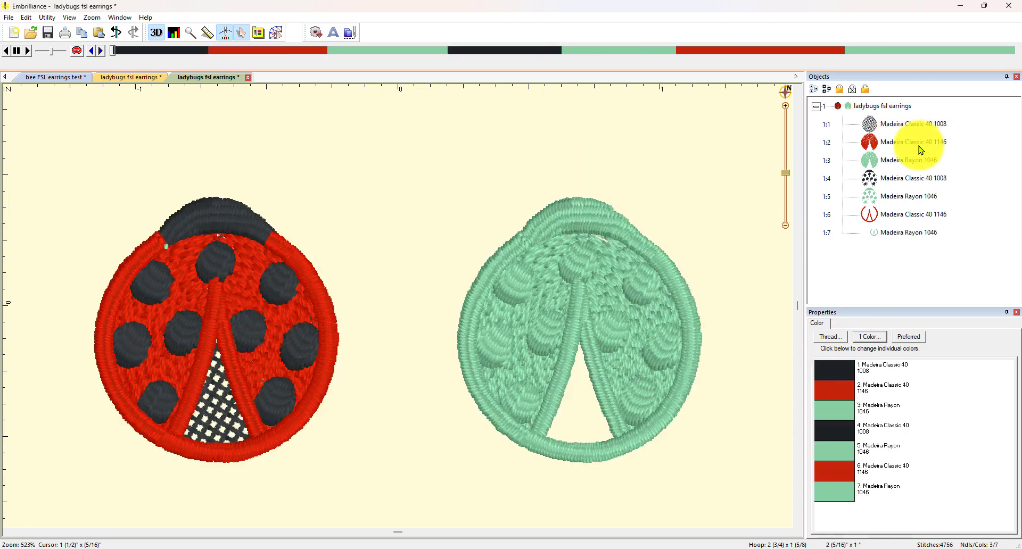
left_click(903, 160)
key("Delete")
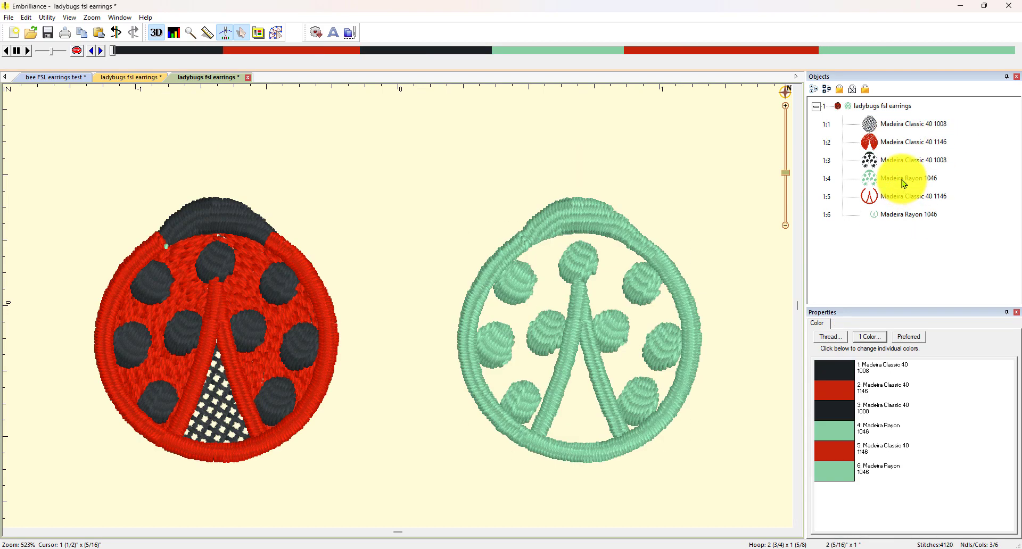
left_click(904, 184)
key("Delete")
key("Delete")
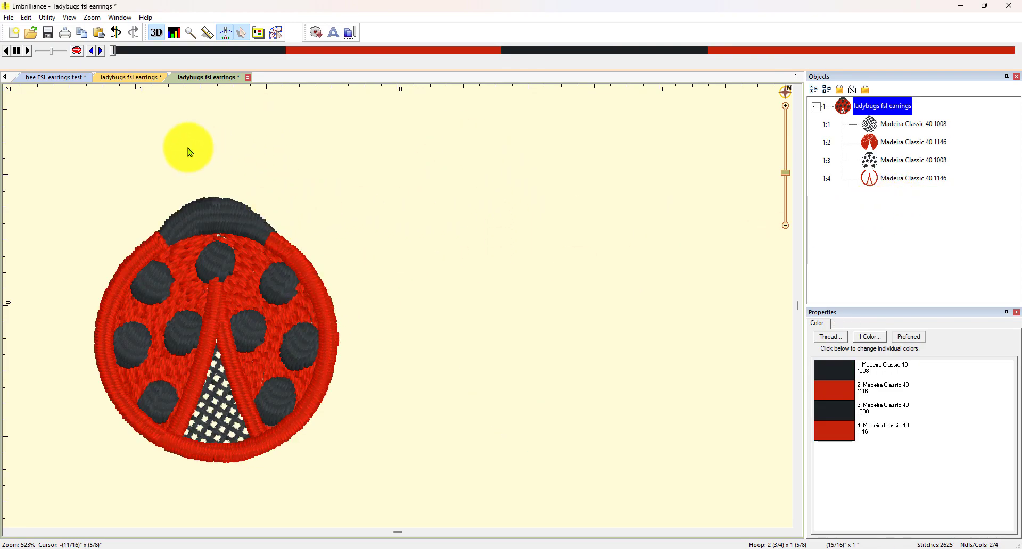
mouse_move(114, 55)
left_mouse_down()
mouse_move(801, 74)
mouse_move(887, 68)
mouse_move(1014, 21)
left_mouse_up()
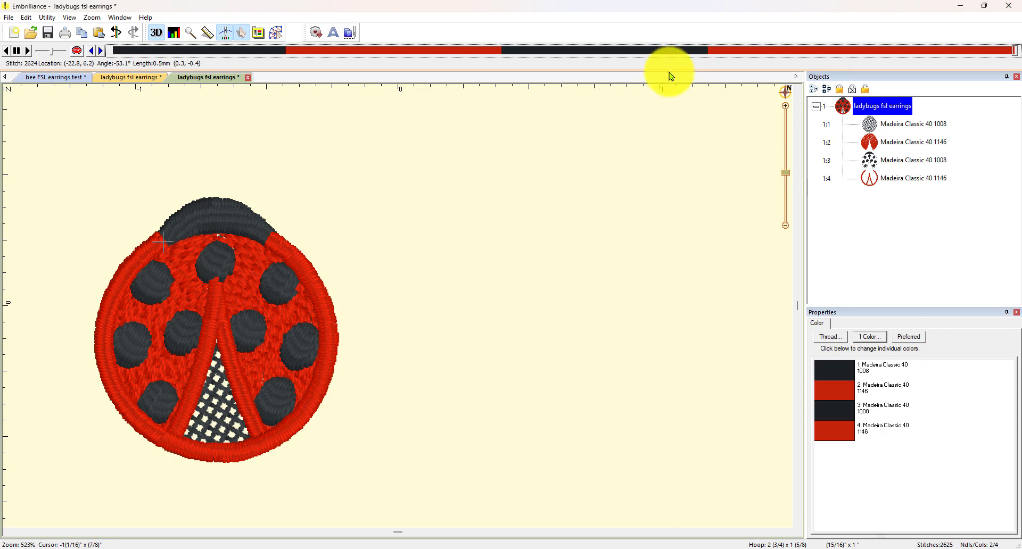
Select the whole ladybug design and centre it in the oval hoop.
left_click(668, 99)
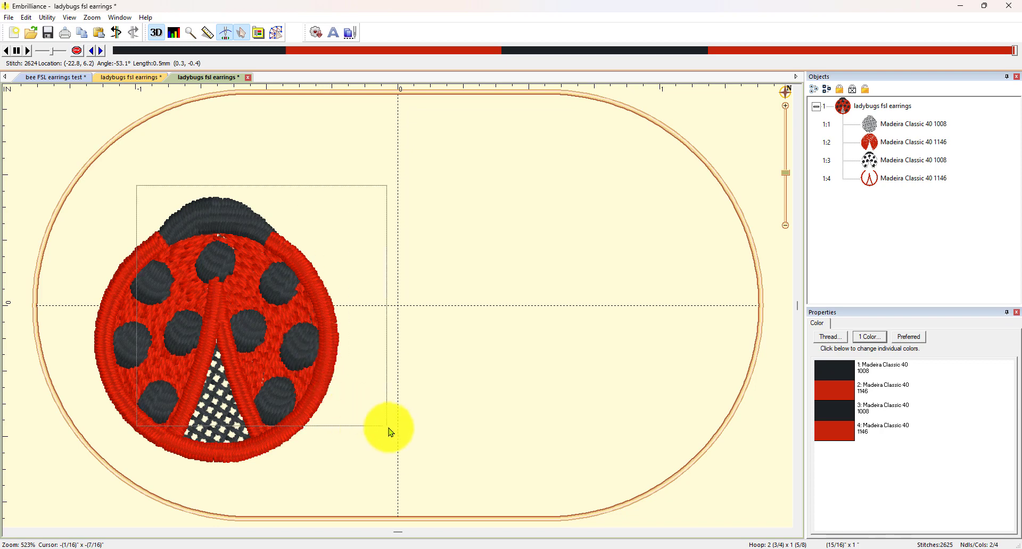
left_click(865, 120)
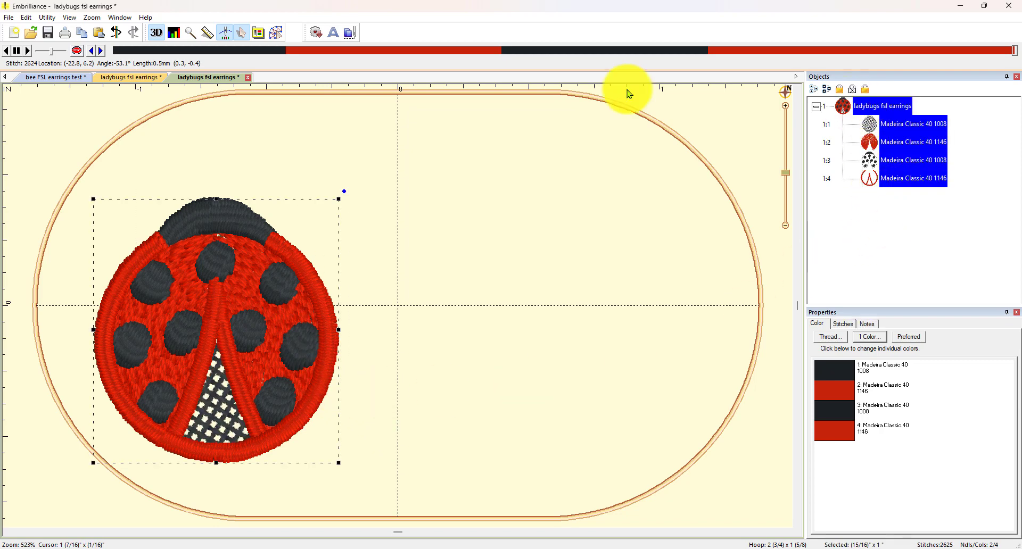
left_click(242, 33)
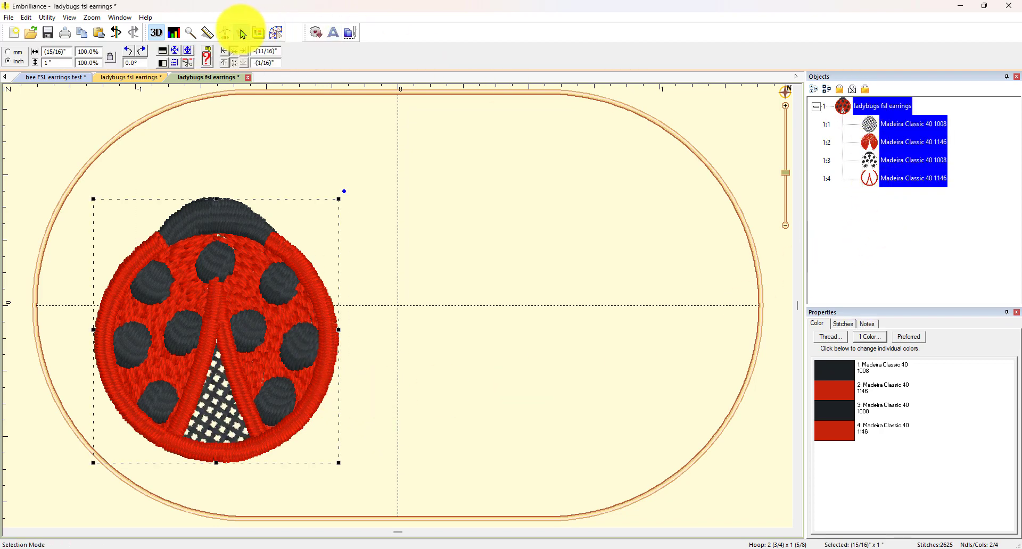
left_click(175, 54)
left_click(548, 158)
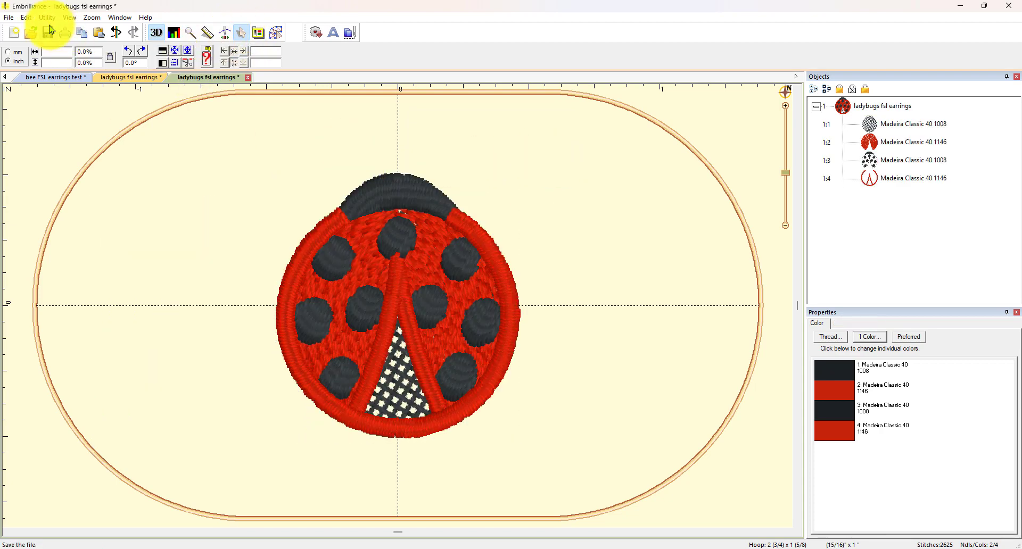
left_click(9, 18)
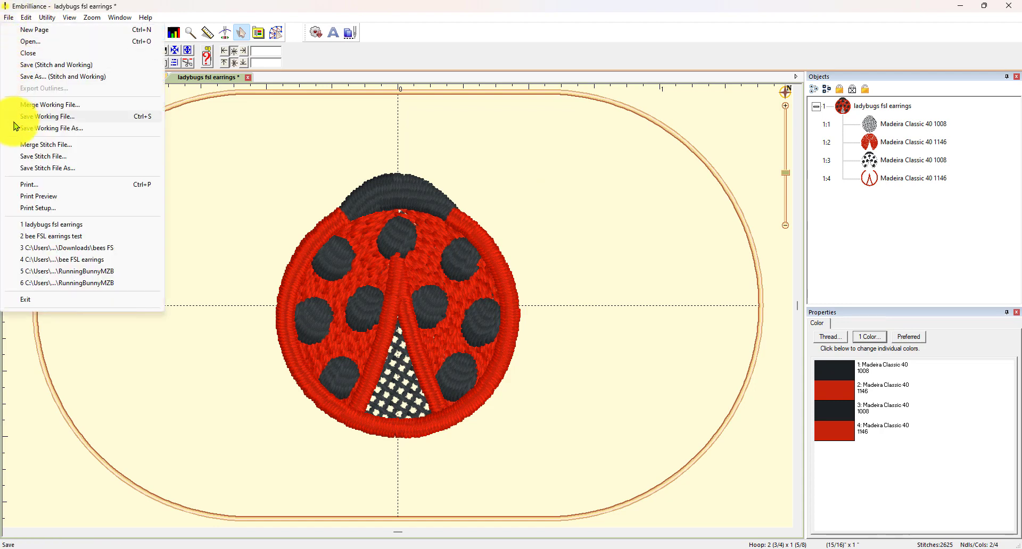
left_click(42, 168)
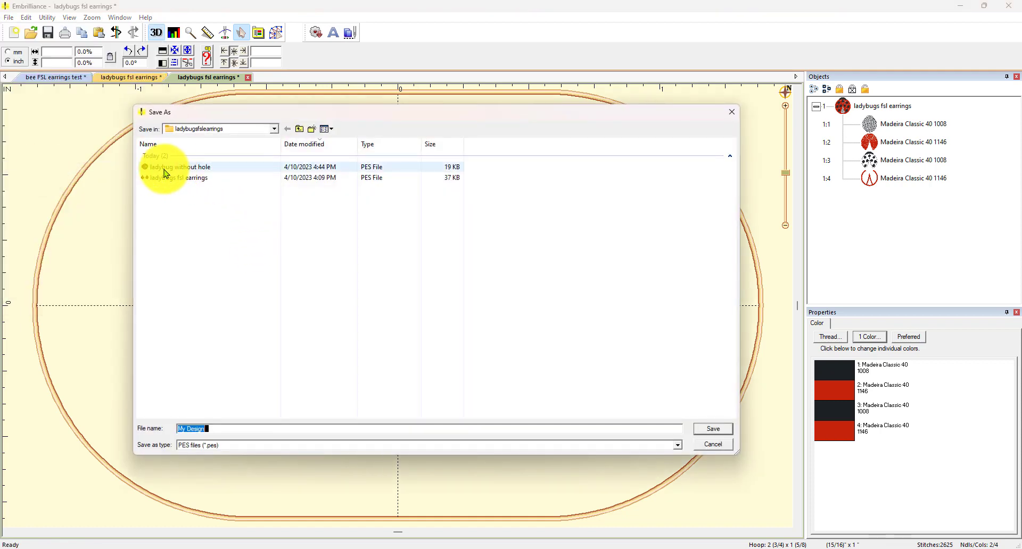
left_click(205, 167)
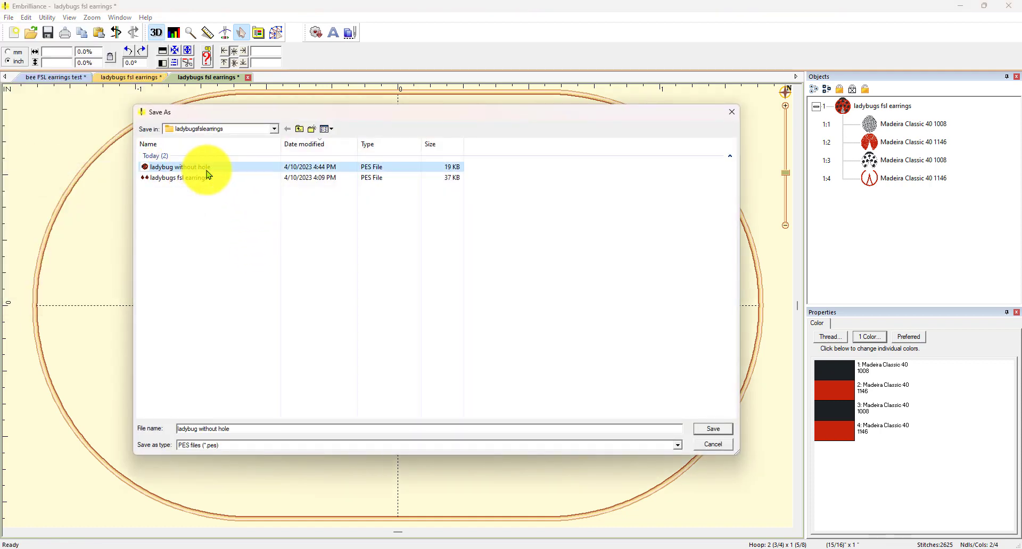
left_click(714, 429)
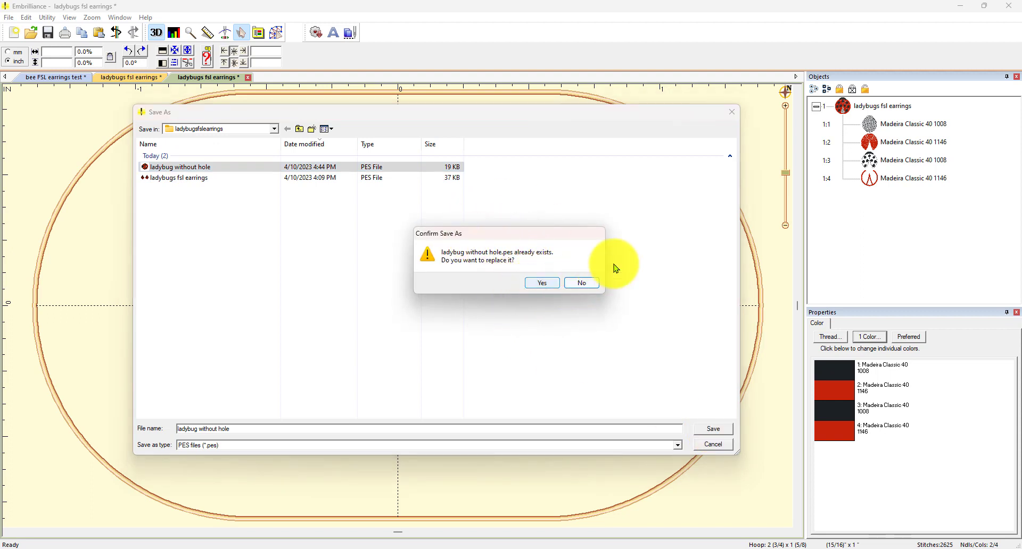
left_click(584, 284)
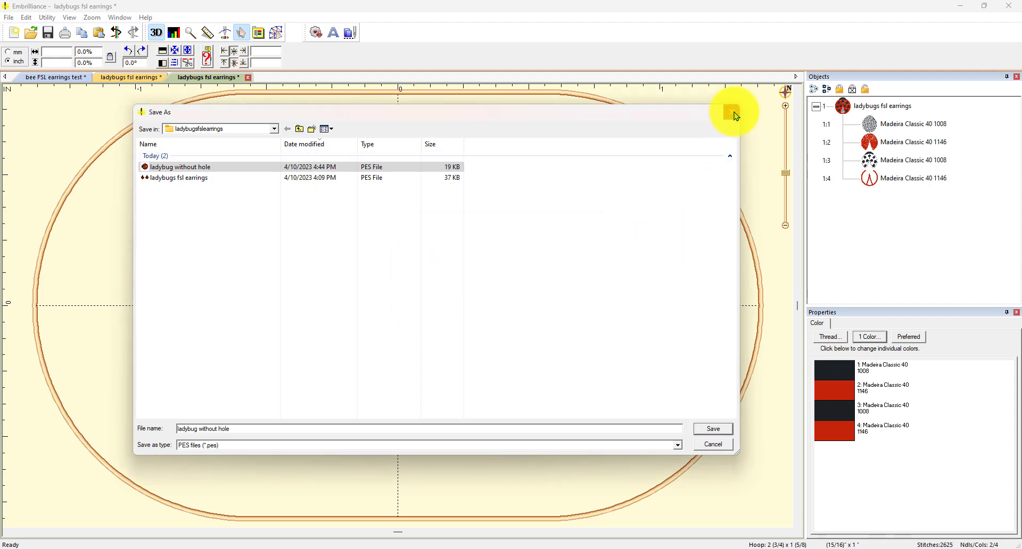
left_click(734, 114)
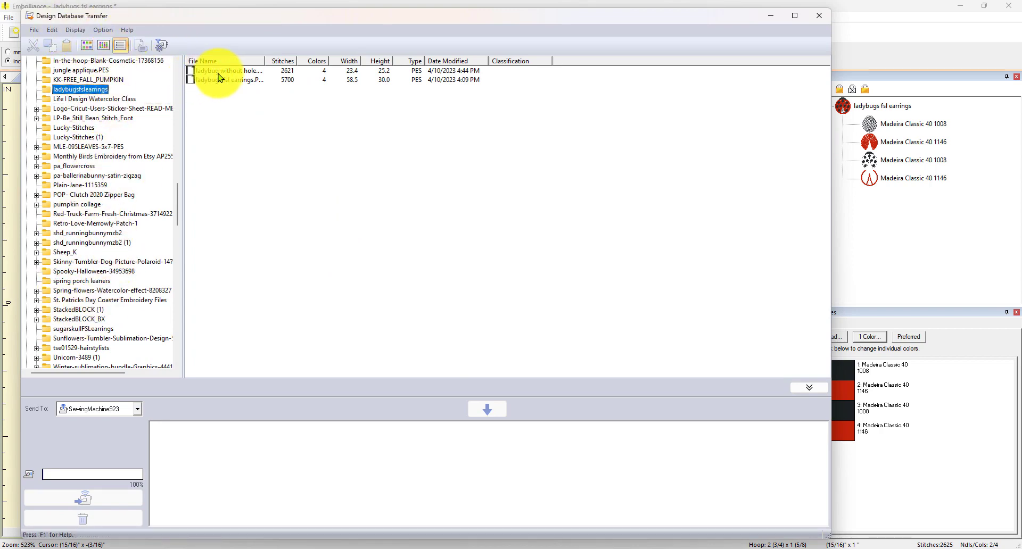
Add the 'ladybug without hole' design to the machine send list.
left_click(239, 74)
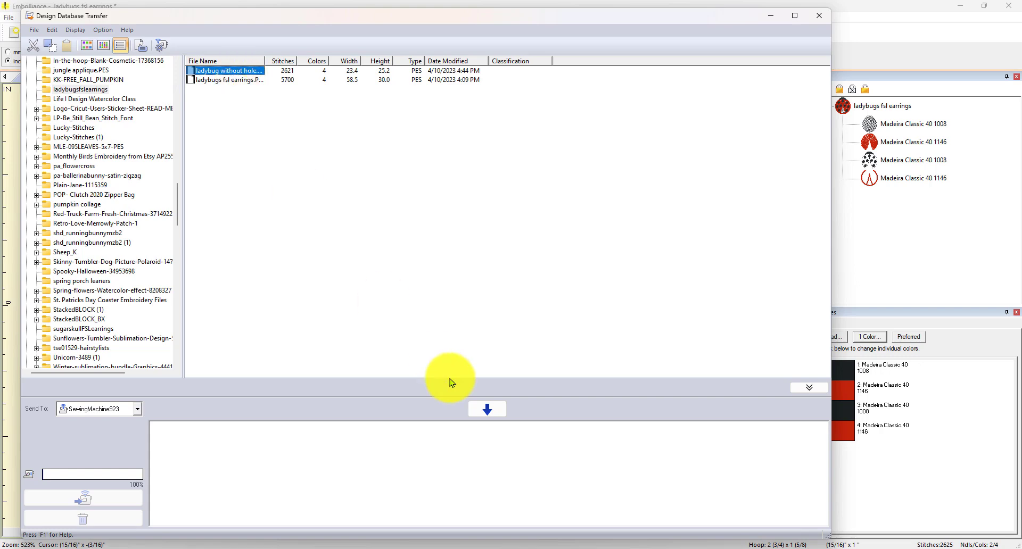
left_click(484, 410)
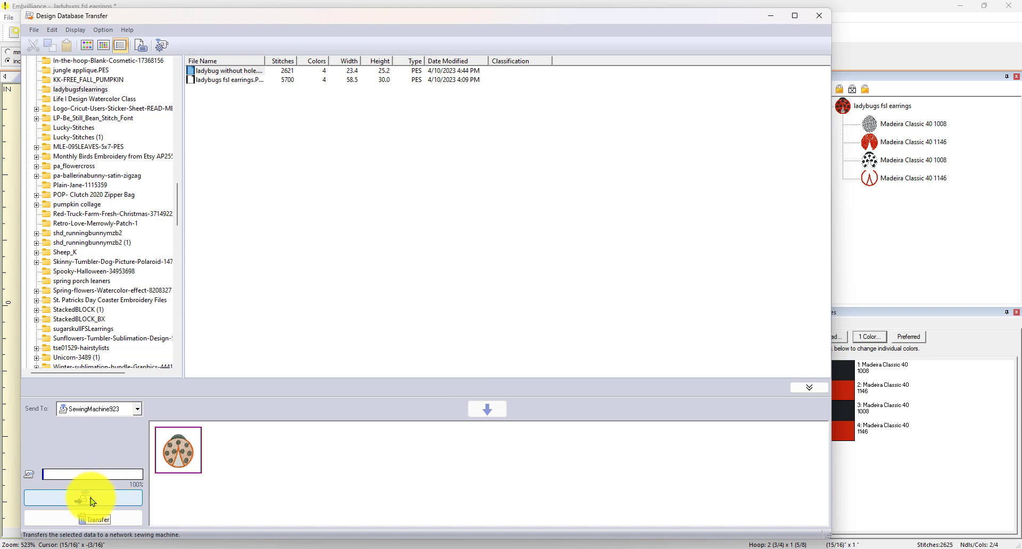
left_click(820, 15)
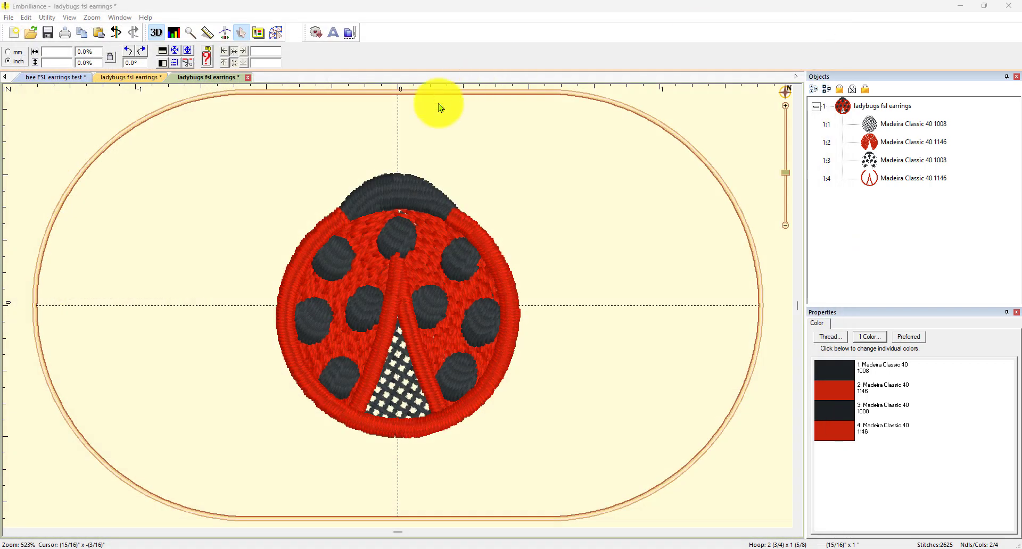